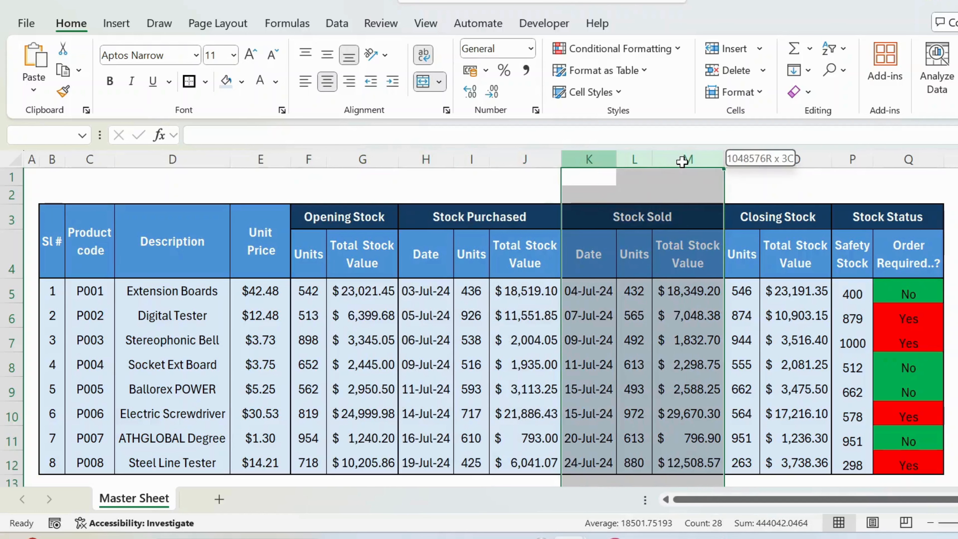
Step: Look over the stock table's Closing Stock columns, the Product code heading and the unit price of Extension Boards
left_click_drag(742, 157, 823, 159)
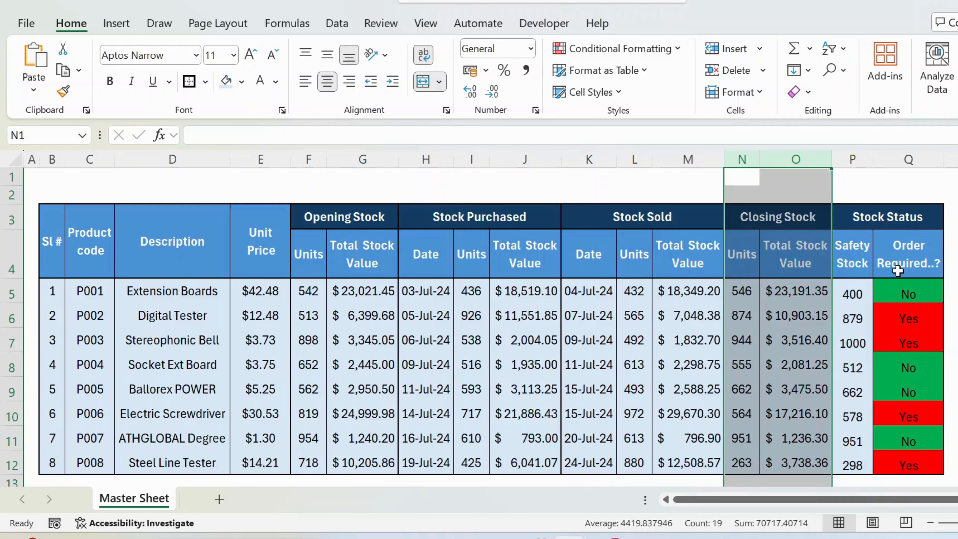
left_click(550, 341)
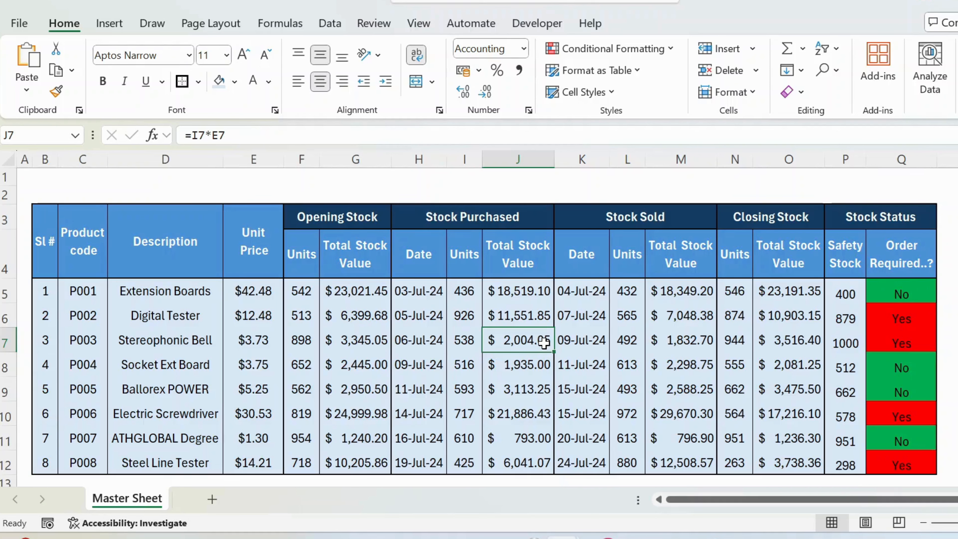
left_click(96, 252)
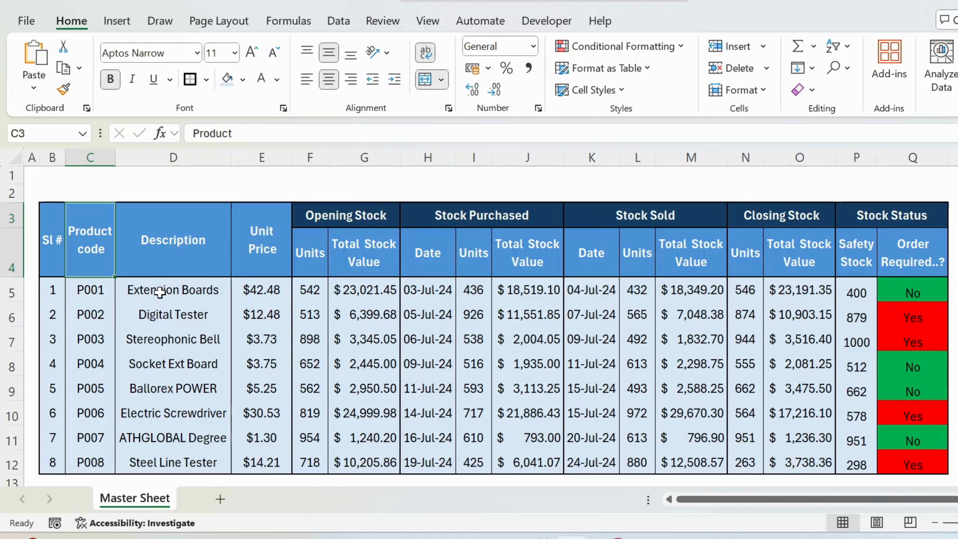
left_click(260, 291)
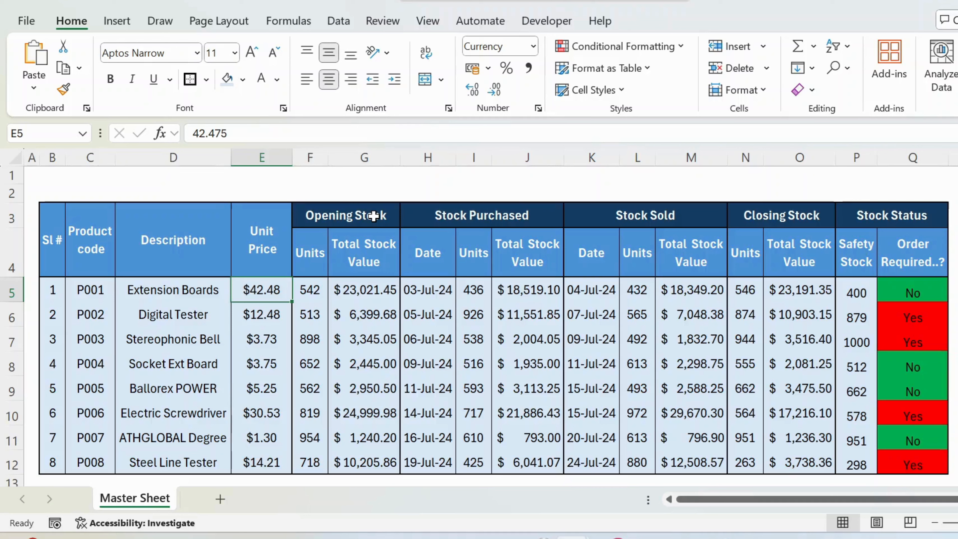
Step: Inspect the Opening Stock units heading and the cell references in the Total Stock Value formula for Extension Boards
left_click(309, 254)
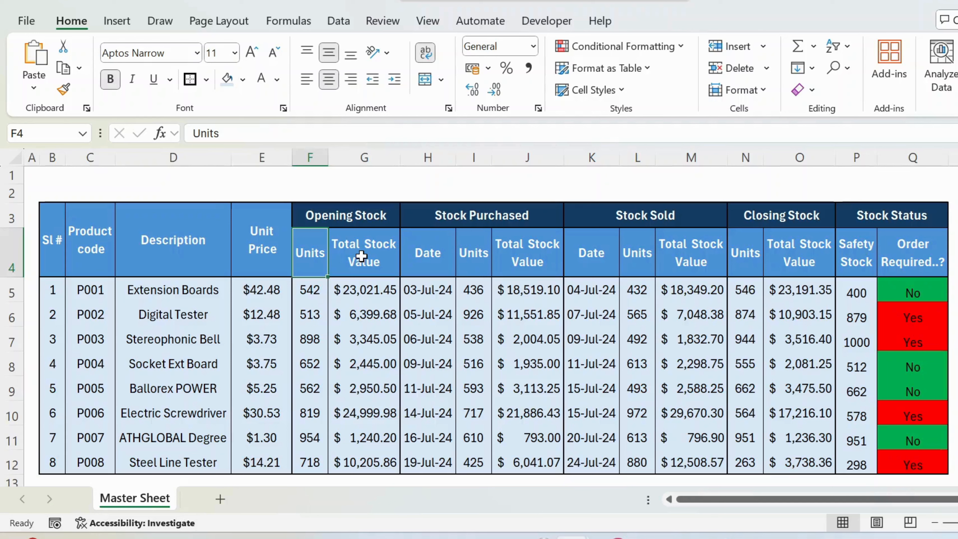
left_click(357, 296)
double_click(356, 295)
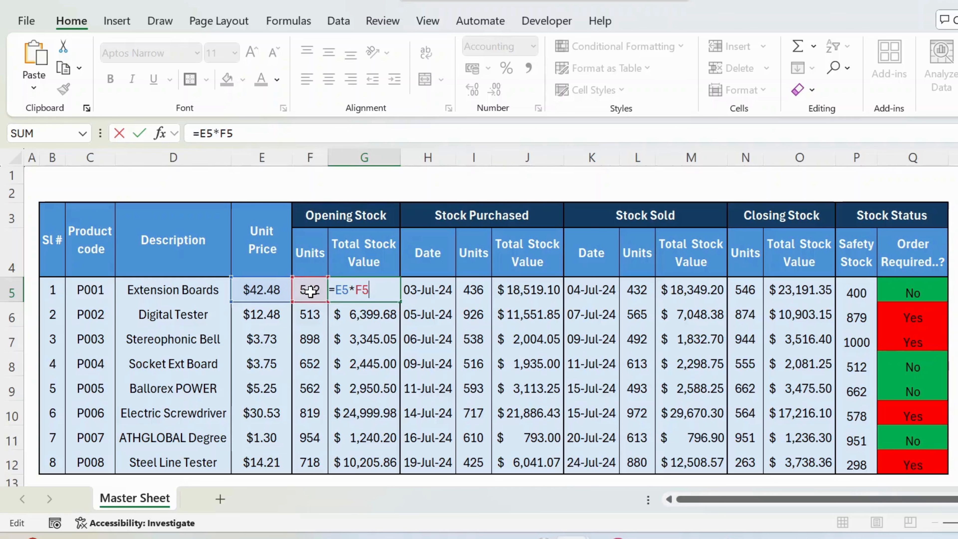
key("ctrl+Return")
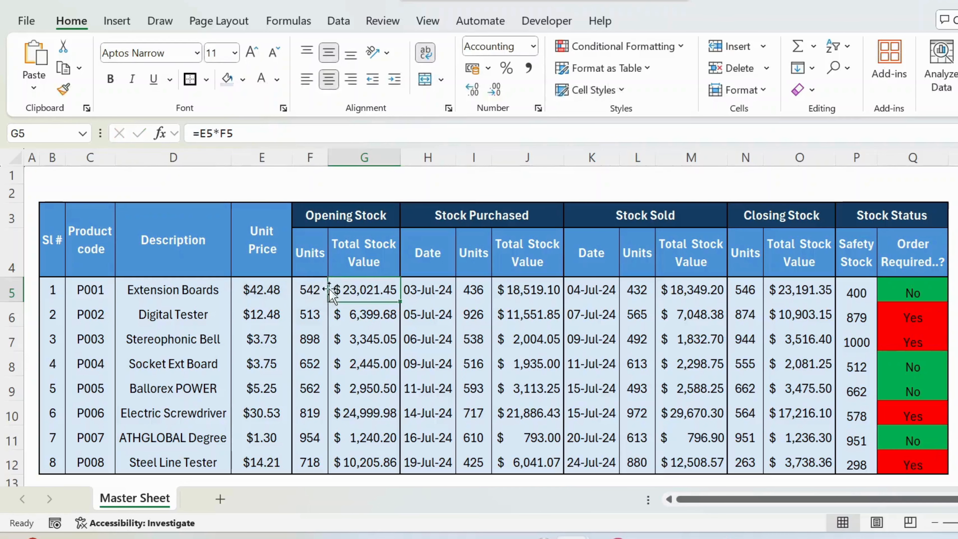
Step: Inspect the Stock Purchased date, units and Total Stock Value formula for Extension Boards
left_click(440, 224)
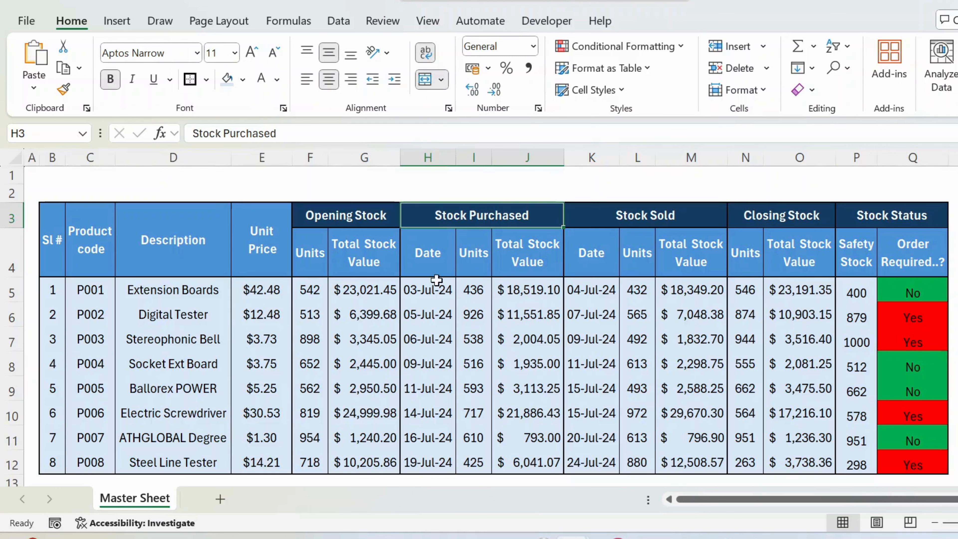
left_click(431, 290)
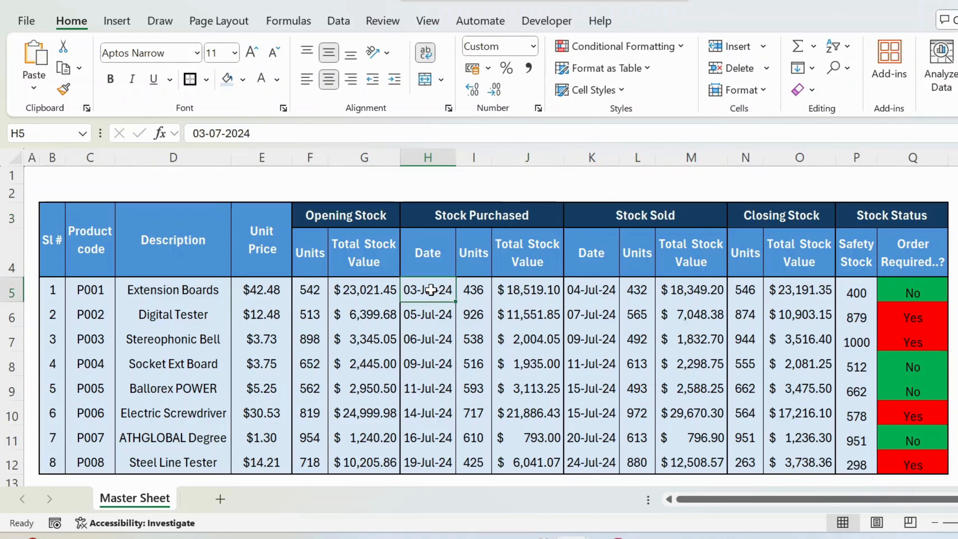
left_click(482, 289)
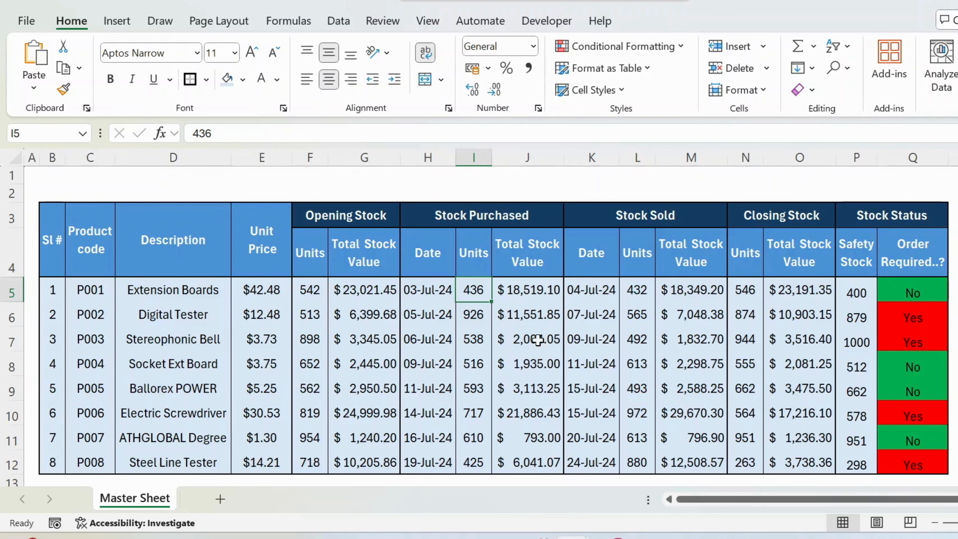
left_click(524, 293)
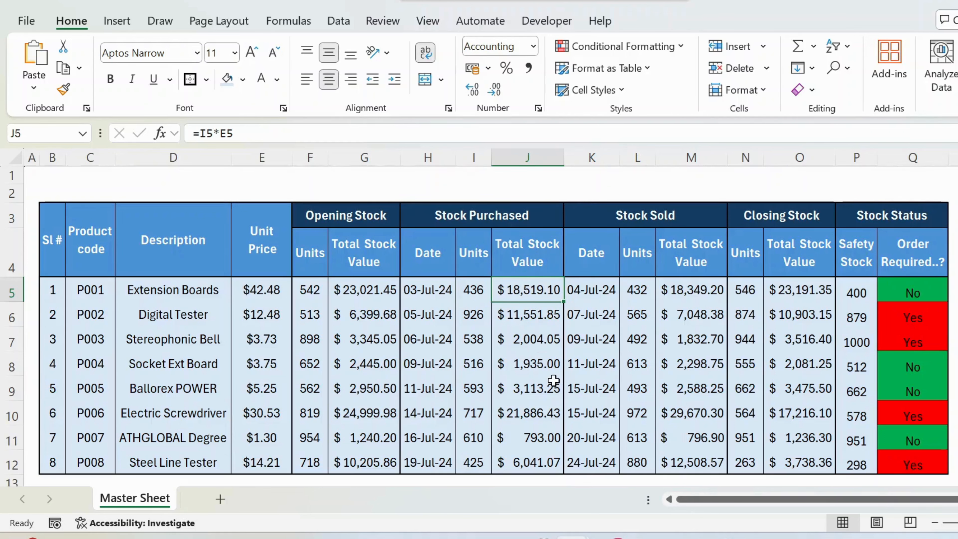
key("F2")
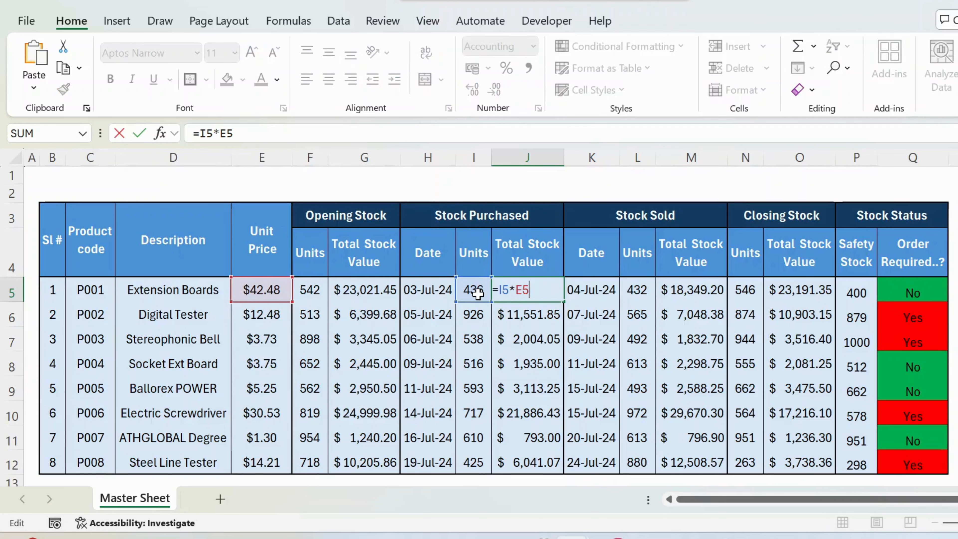
key("Return")
Step: Inspect the Stock Sold date, units and Total Stock Value formula for Extension Boards
left_click(634, 214)
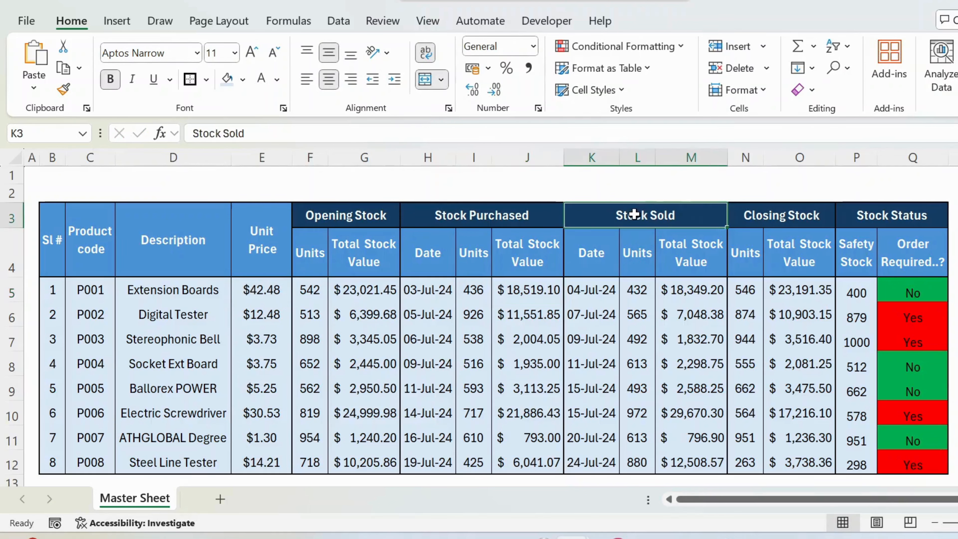
left_click(599, 287)
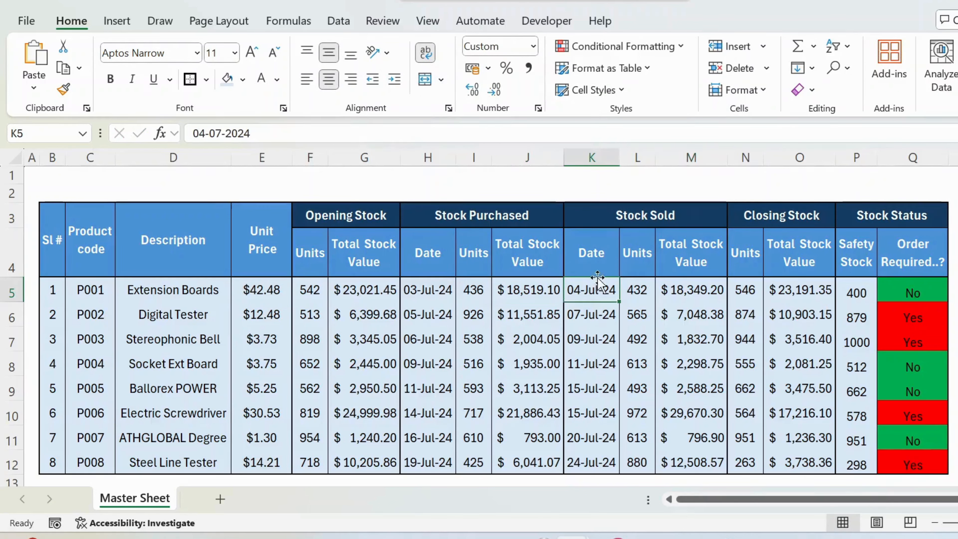
left_click(635, 289)
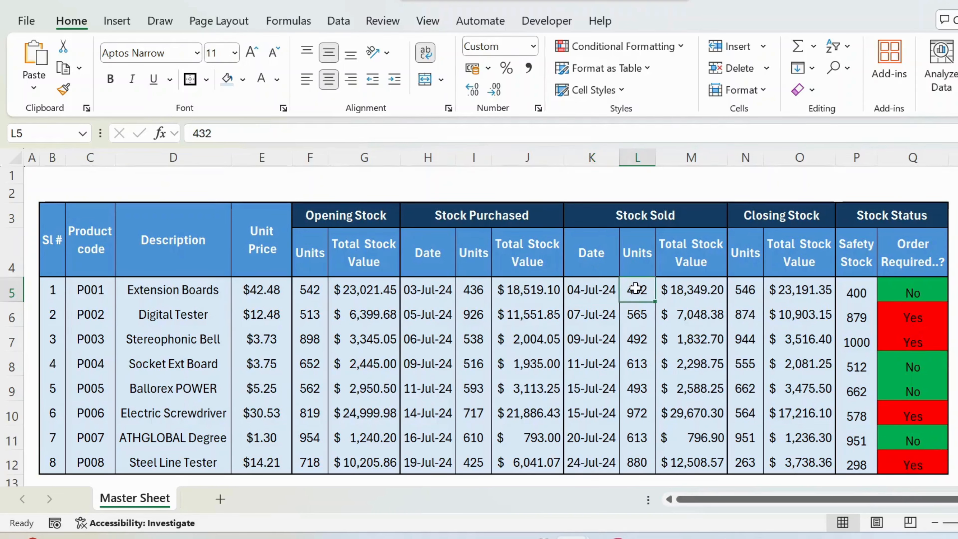
left_click(683, 291)
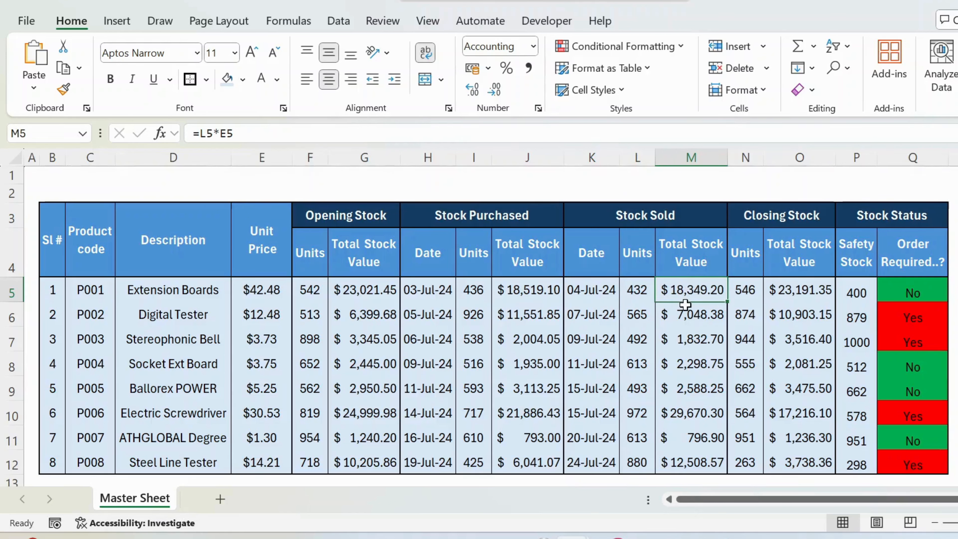
double_click(686, 298)
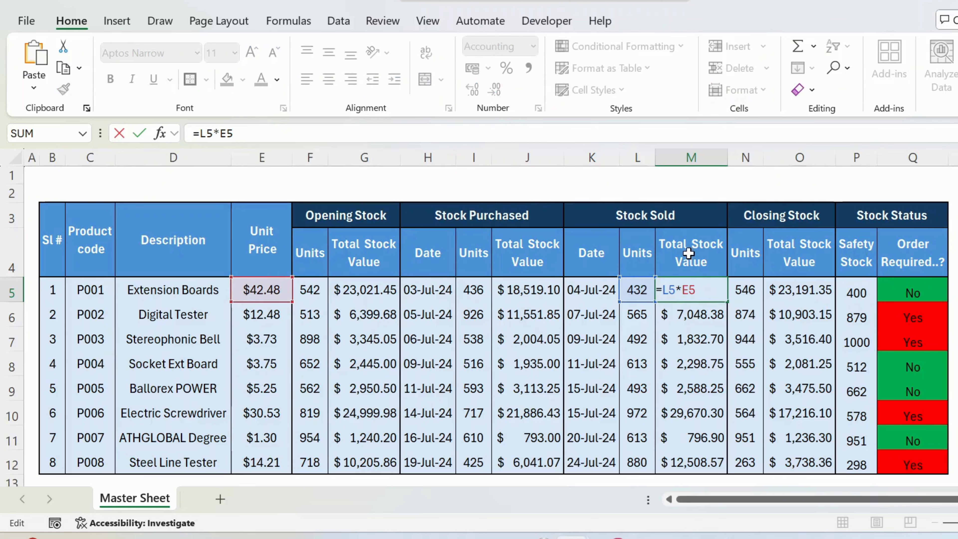
key("ctrl+Return")
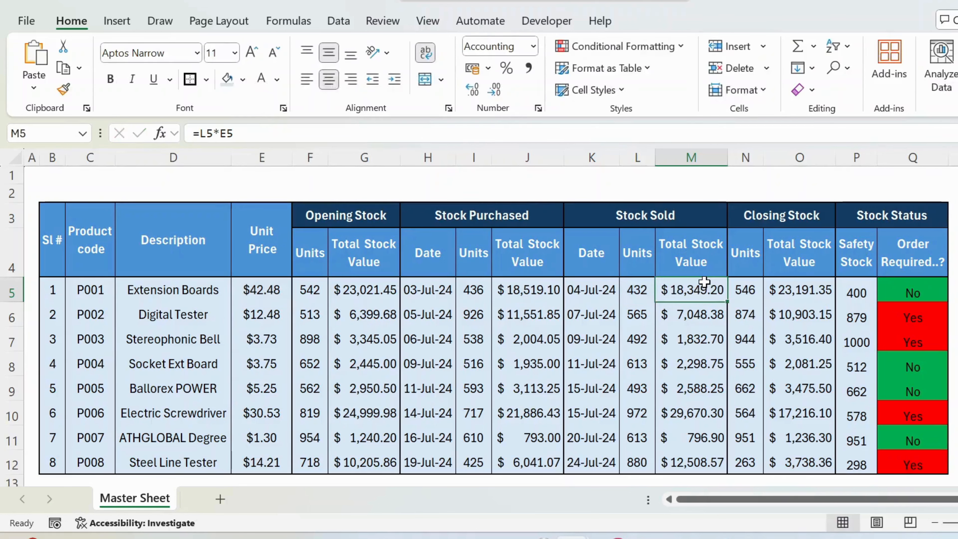
Step: Examine the Closing Stock formulas for Extension Boards, tracing the references behind both the units and the total stock value
left_click(772, 218)
left_click(749, 288)
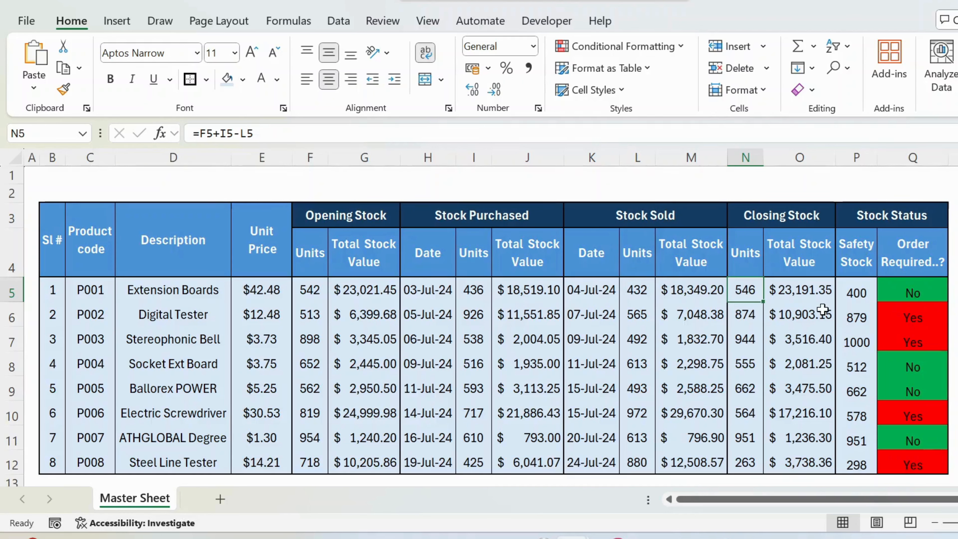
key("F2")
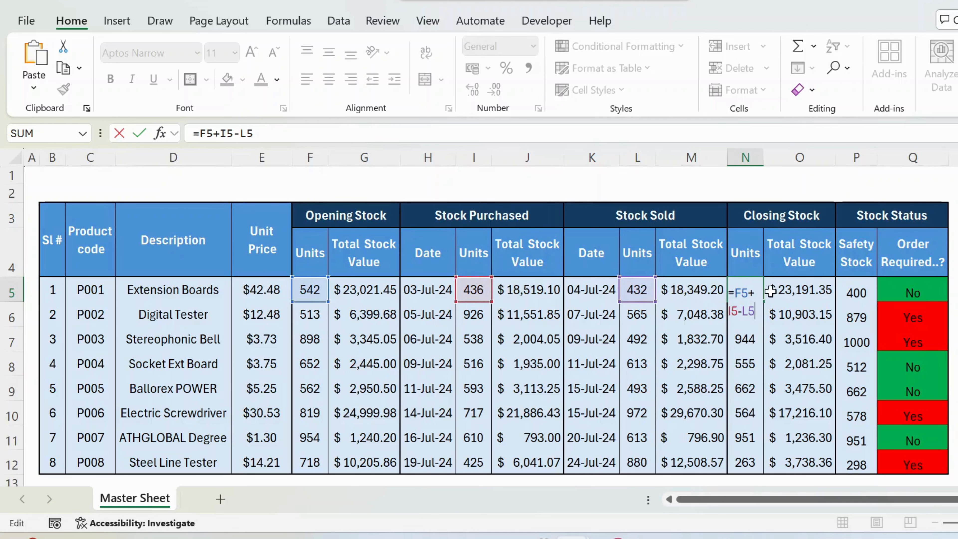
key("ctrl+Return")
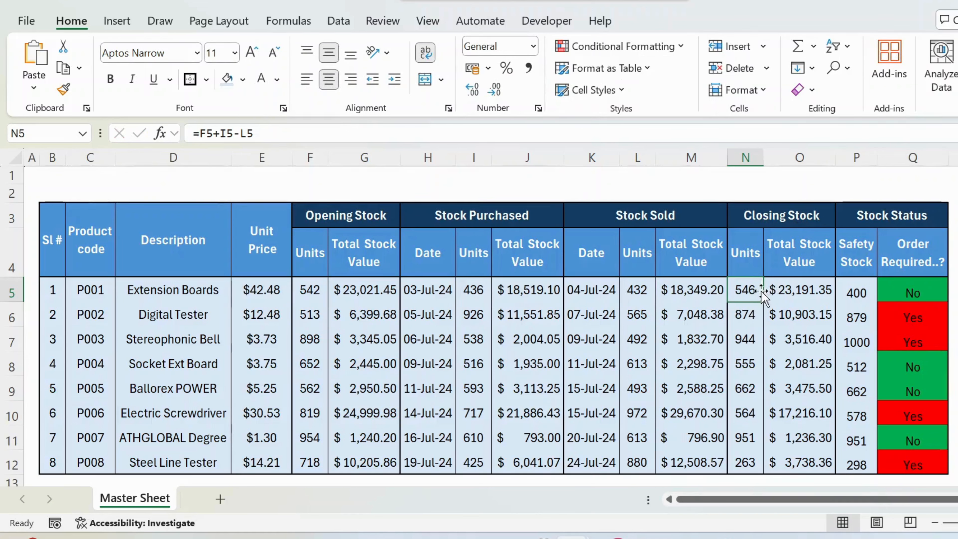
left_click(788, 289)
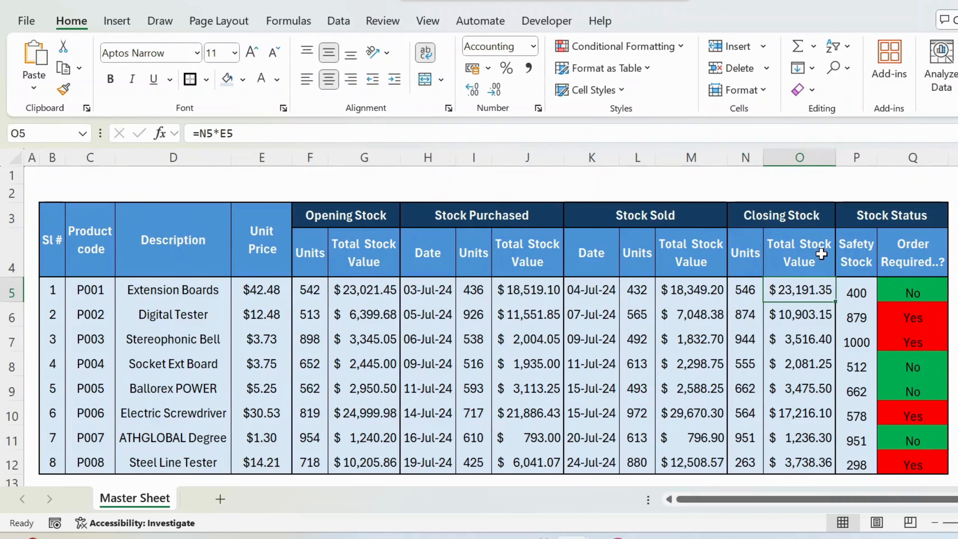
key("F2")
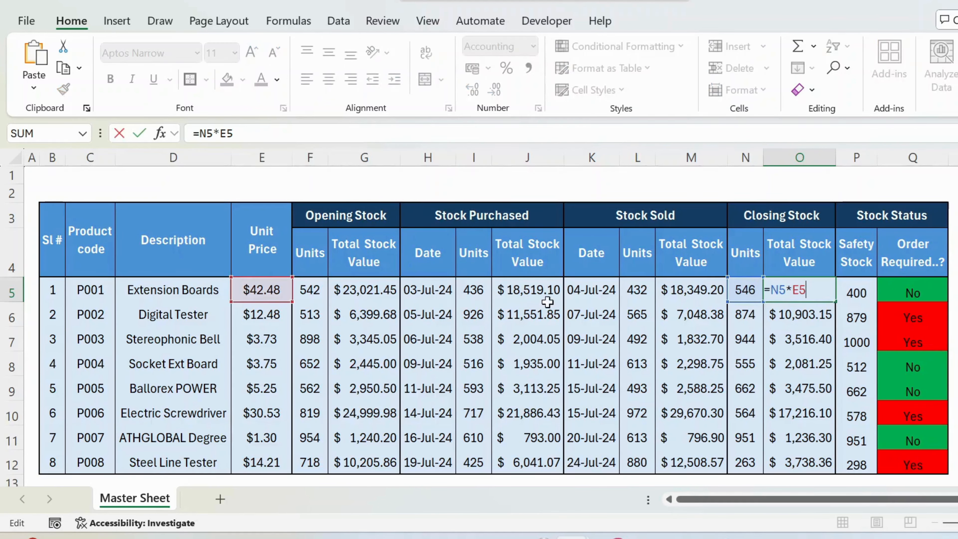
key("ctrl+Return")
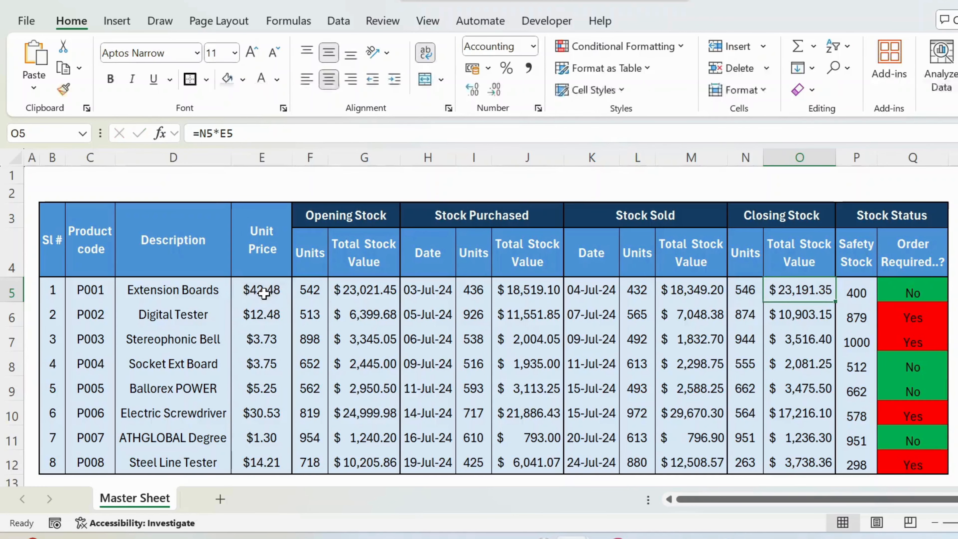
Step: Examine the Stock Status safety stock and the IF formula behind Order Required for the first two products
left_click(857, 293)
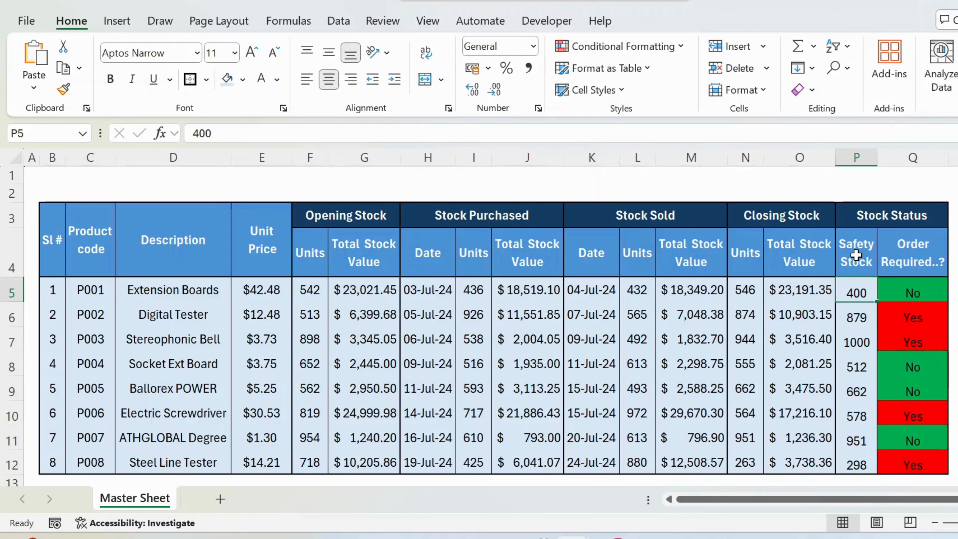
left_click(906, 290)
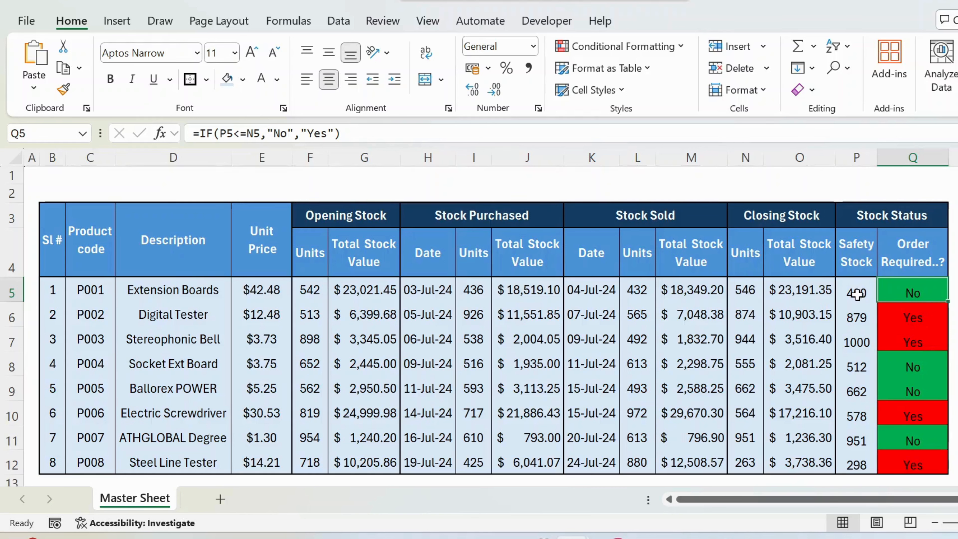
key("F2")
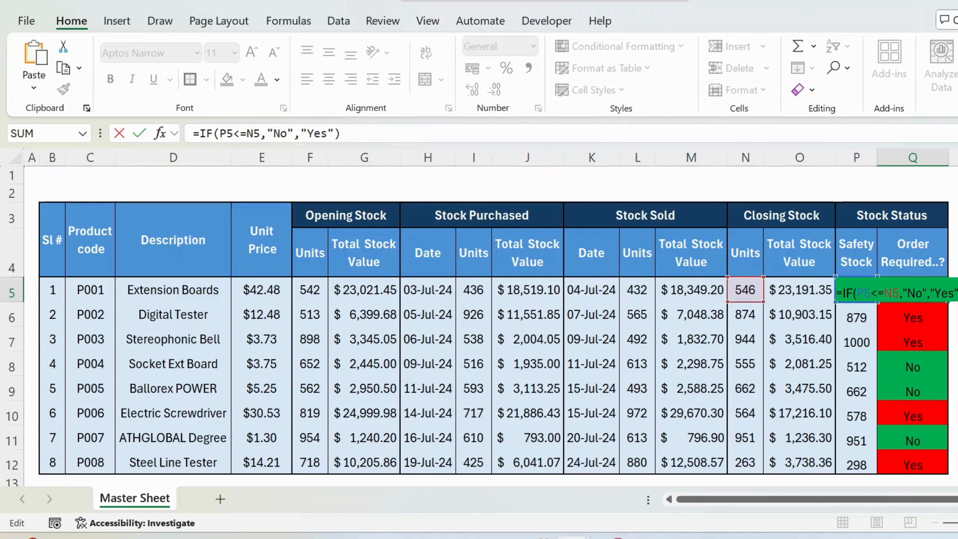
key("ctrl+Return")
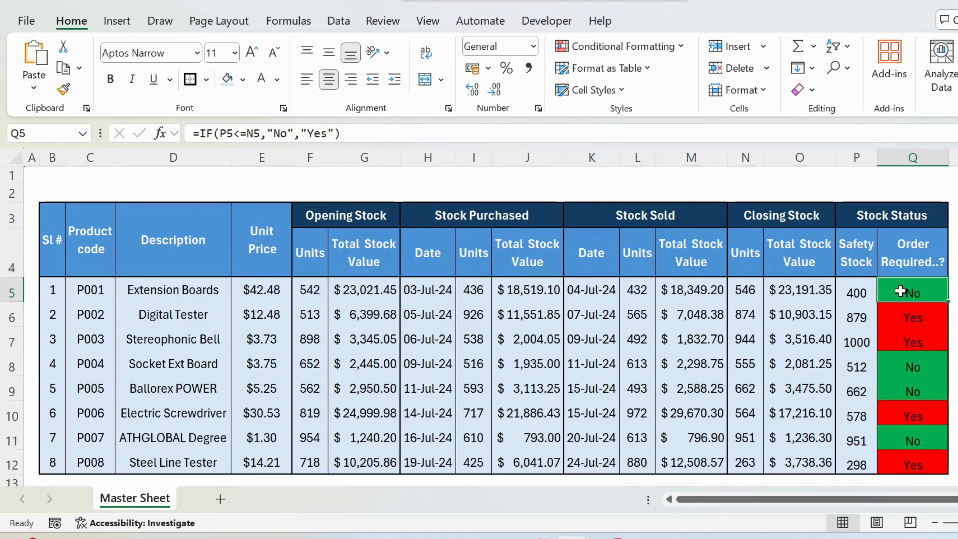
left_click(912, 321)
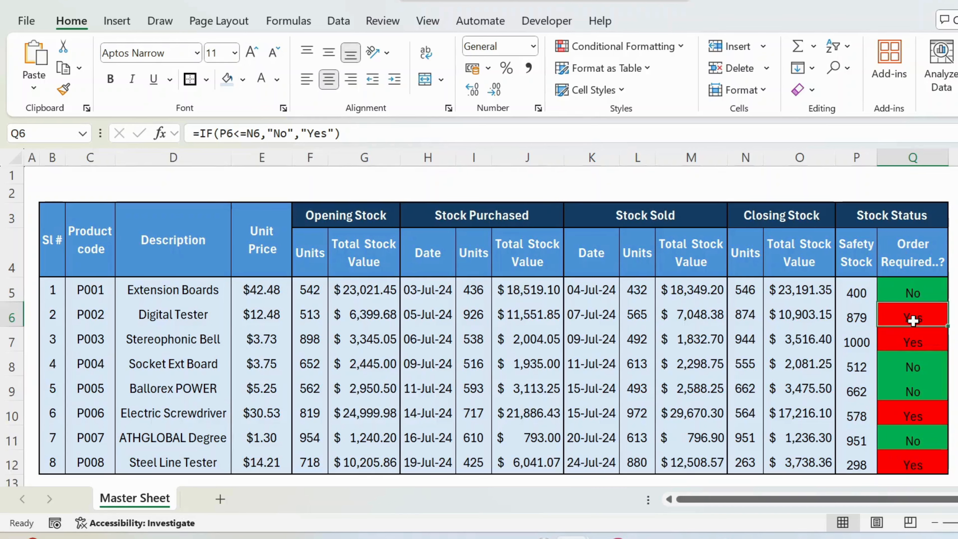